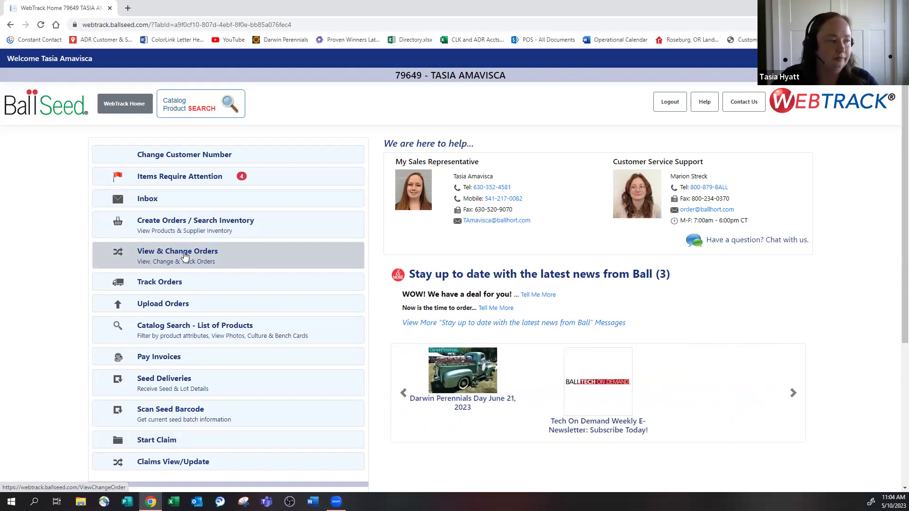
Open the page for viewing and changing orders and list the account's orders using the default search options
{"action": "left_click", "coordinate": [244, 256]}
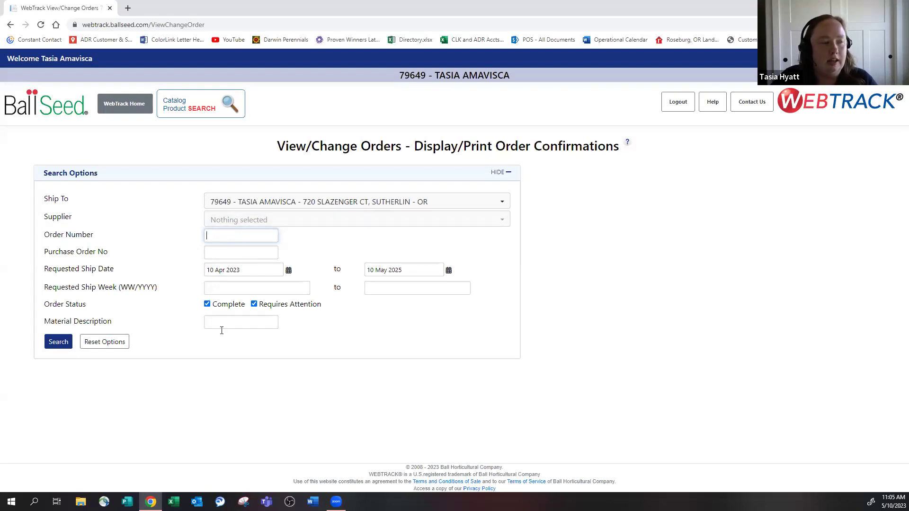
{"action": "left_click", "coordinate": [58, 342]}
{"action": "scroll", "coordinate": [112, 372], "scroll_direction": "down", "scroll_amount": 1}
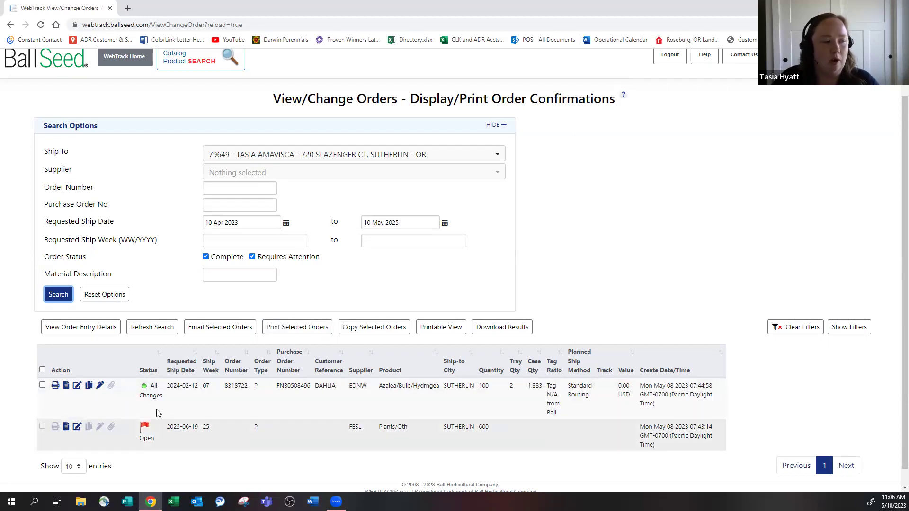
{"action": "scroll", "coordinate": [212, 398], "scroll_direction": "down", "scroll_amount": 1}
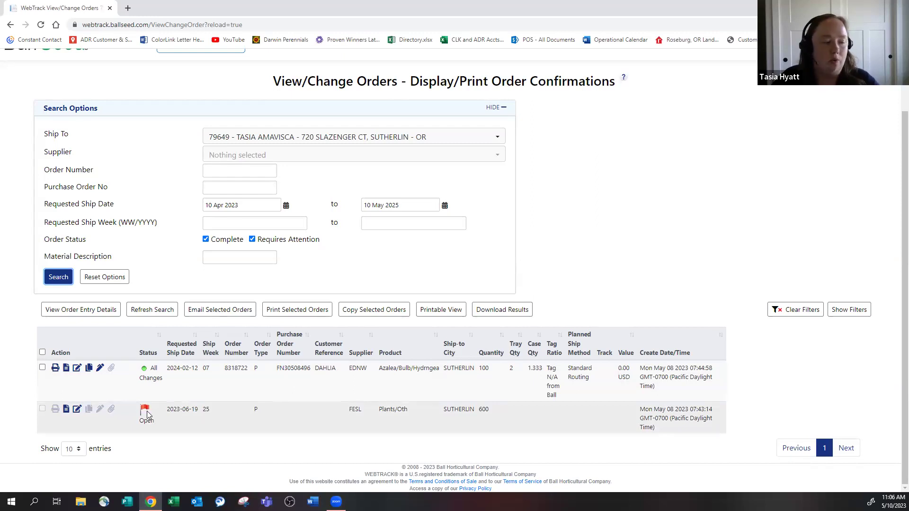
{"action": "mouse_move", "coordinate": [147, 414]}
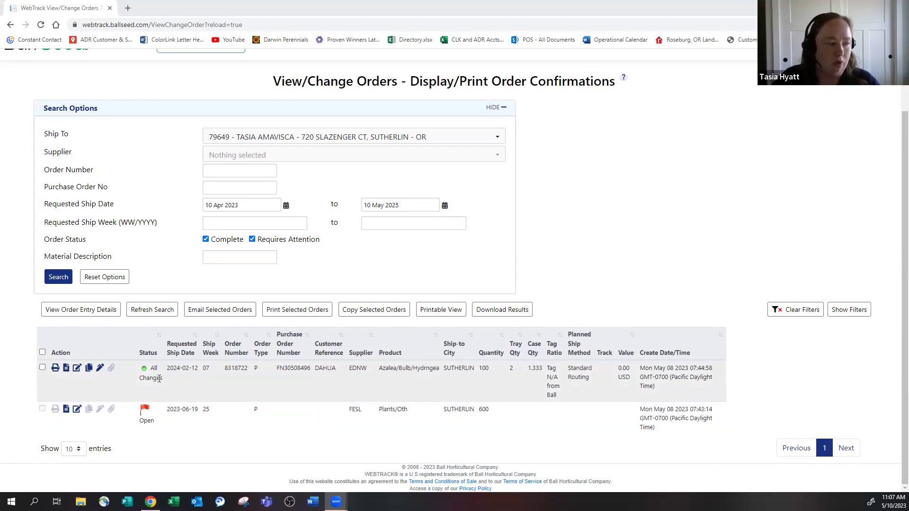
Download the dahlia order's printable confirmation, view its line items in read-only mode, and return to the order list
{"action": "left_click", "coordinate": [55, 369]}
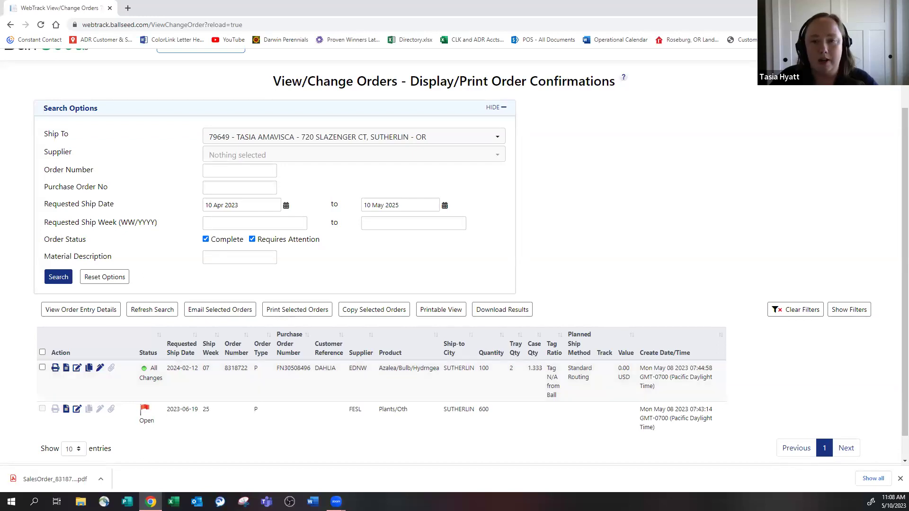
{"action": "left_click", "coordinate": [66, 370]}
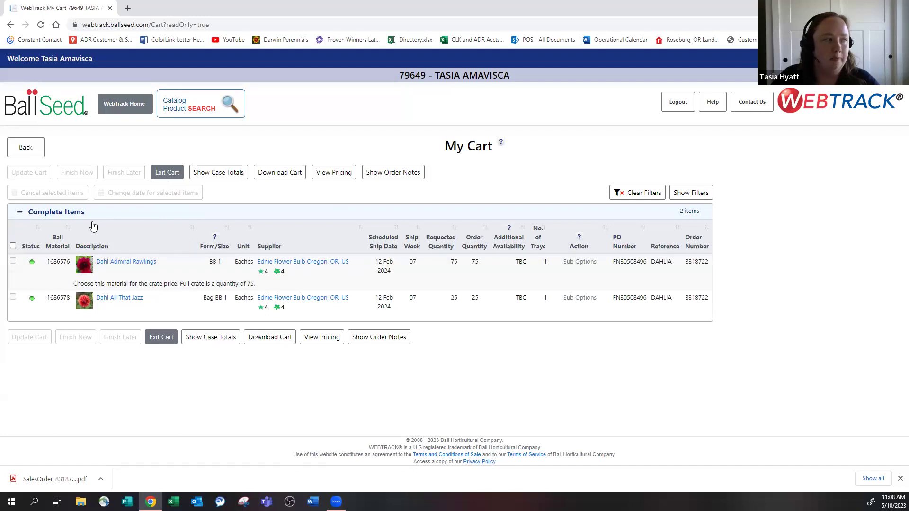
{"action": "left_click", "coordinate": [33, 150]}
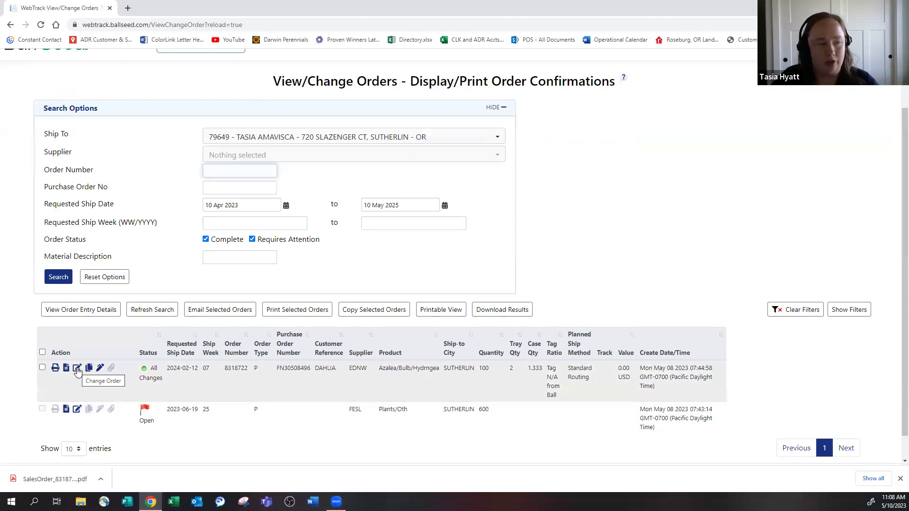
Open the dahlia order for changes, check the option for adding more items, and return to the order list
{"action": "left_click", "coordinate": [77, 369]}
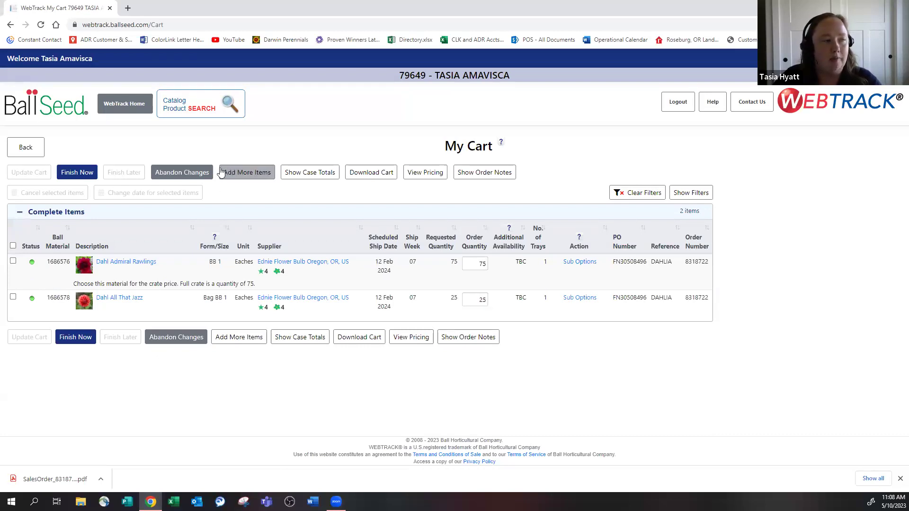
{"action": "left_click", "coordinate": [243, 174]}
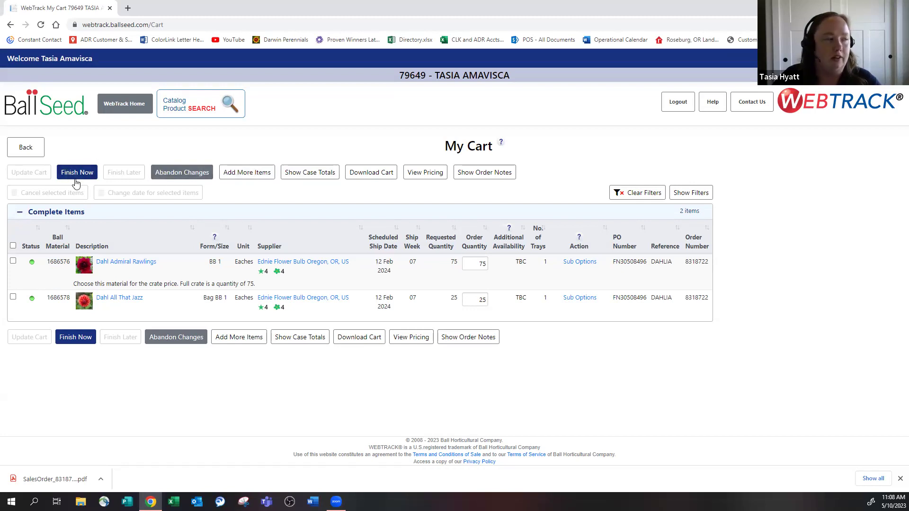
{"action": "left_click", "coordinate": [27, 148]}
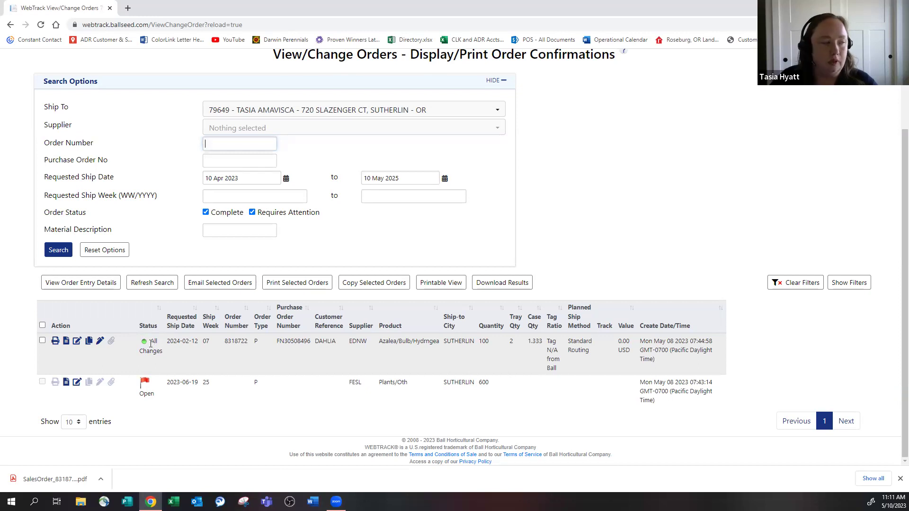
View the incomplete items of the red-flagged open order from supplier FESL and return to the order list
{"action": "mouse_move", "coordinate": [145, 387]}
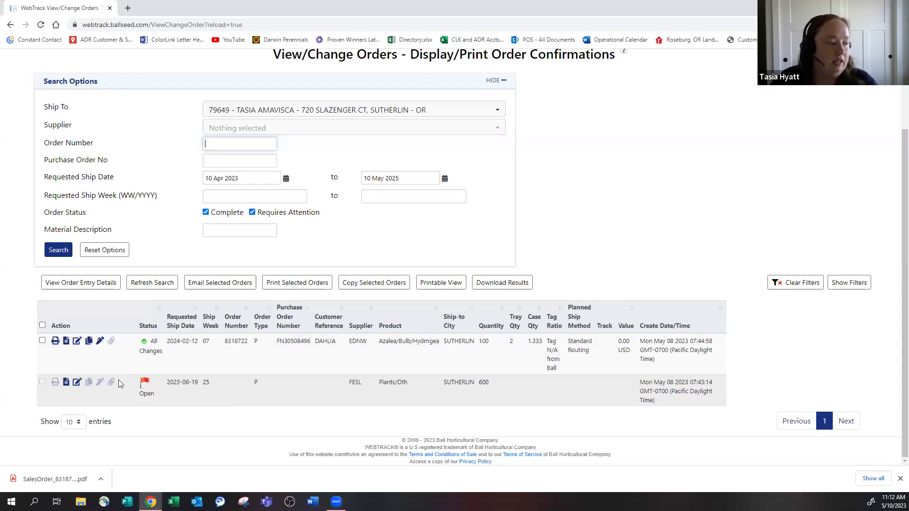
{"action": "left_click", "coordinate": [66, 384]}
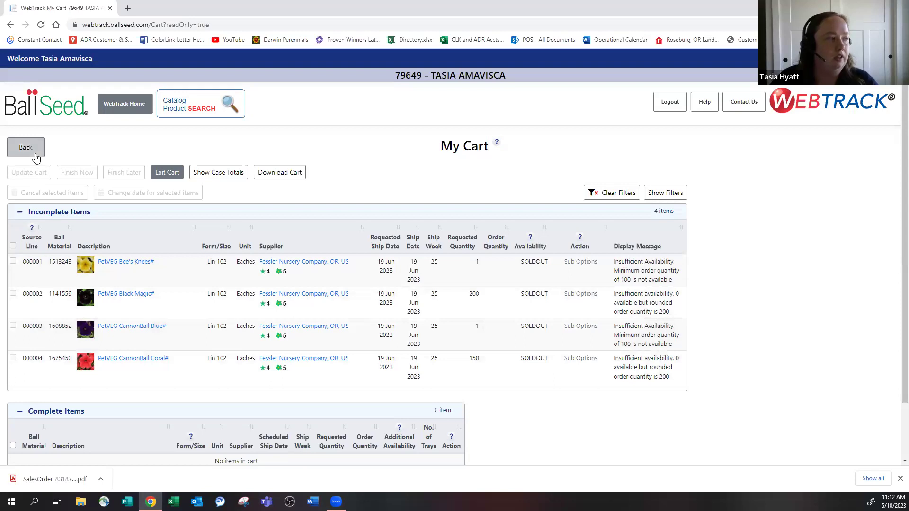
{"action": "left_click", "coordinate": [35, 151]}
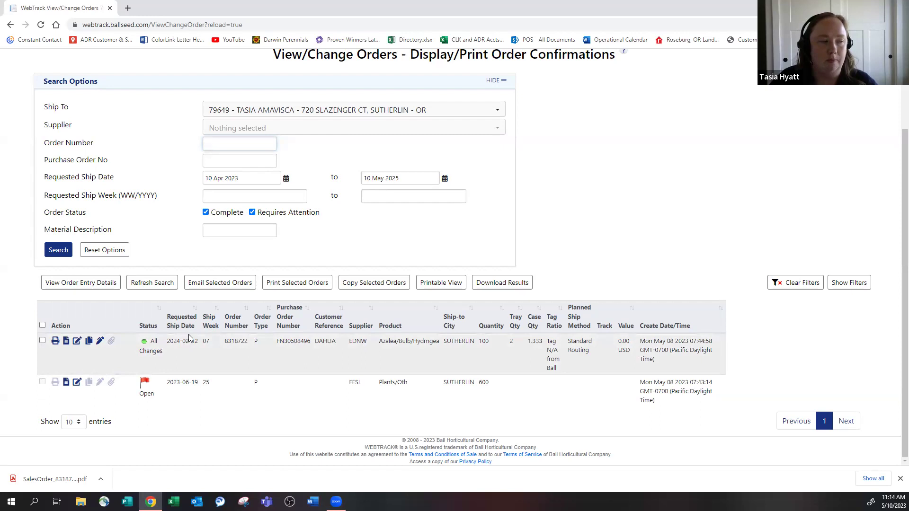
{"action": "double_click", "coordinate": [239, 342]}
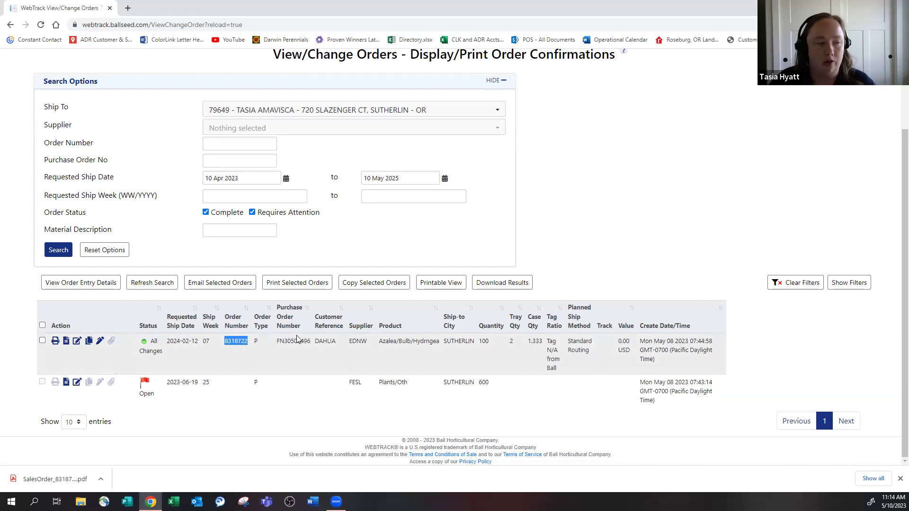
{"action": "left_click", "coordinate": [339, 342]}
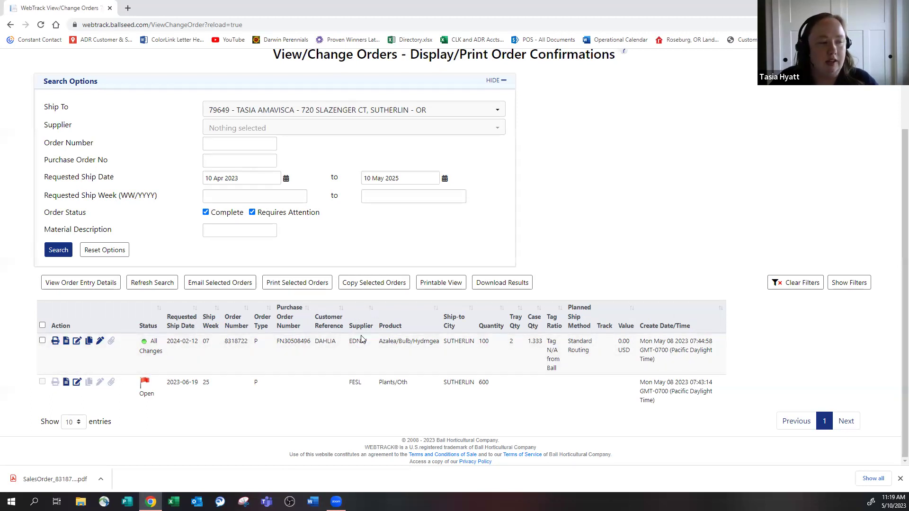
Sort the order list by supplier, switching between ascending and descending and ending in ascending order
{"action": "left_click", "coordinate": [371, 310]}
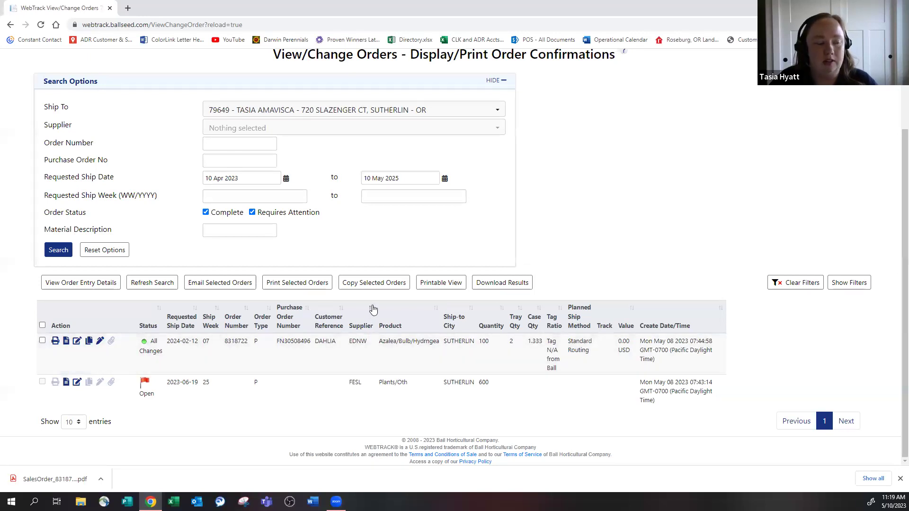
{"action": "left_click", "coordinate": [373, 310]}
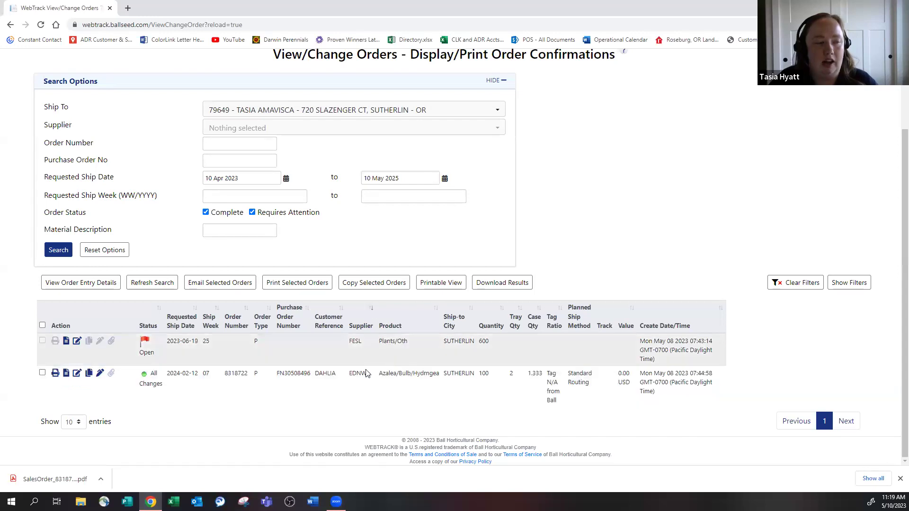
{"action": "left_click", "coordinate": [371, 310]}
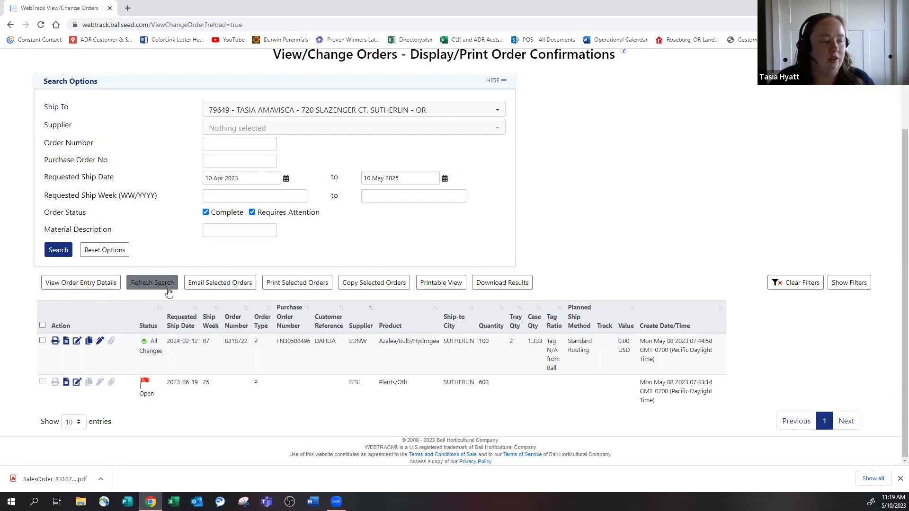
Display the order entry details for the listed orders and go back to the order status view
{"action": "left_click", "coordinate": [73, 288]}
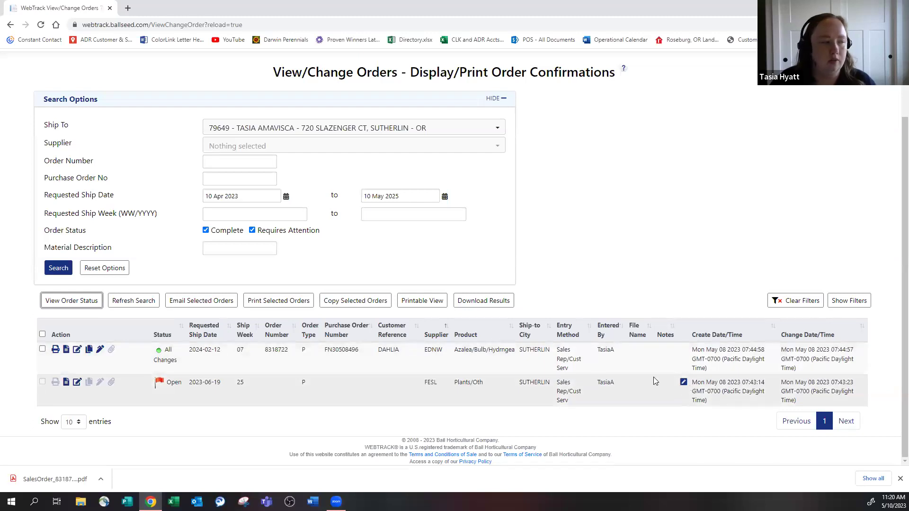
{"action": "left_click", "coordinate": [120, 304]}
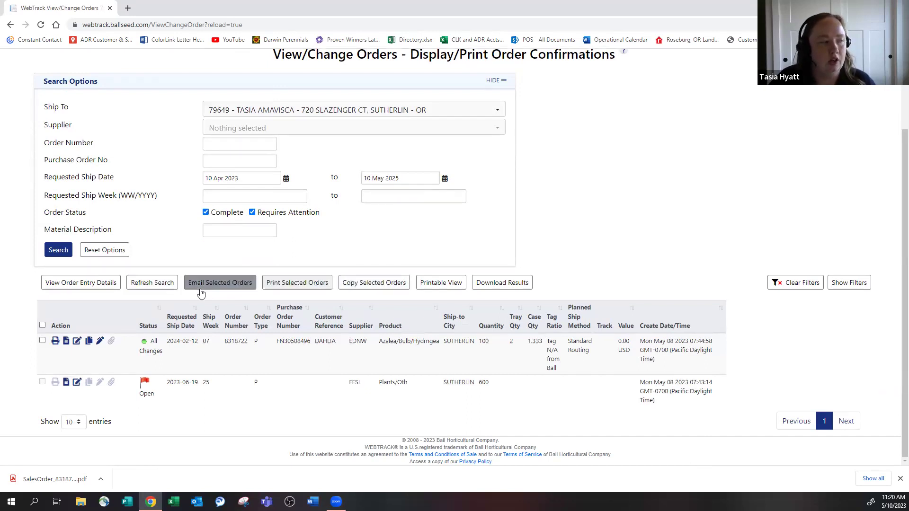
Select the dahlia order, open the form for emailing selected orders, and close it without sending
{"action": "left_click", "coordinate": [43, 341]}
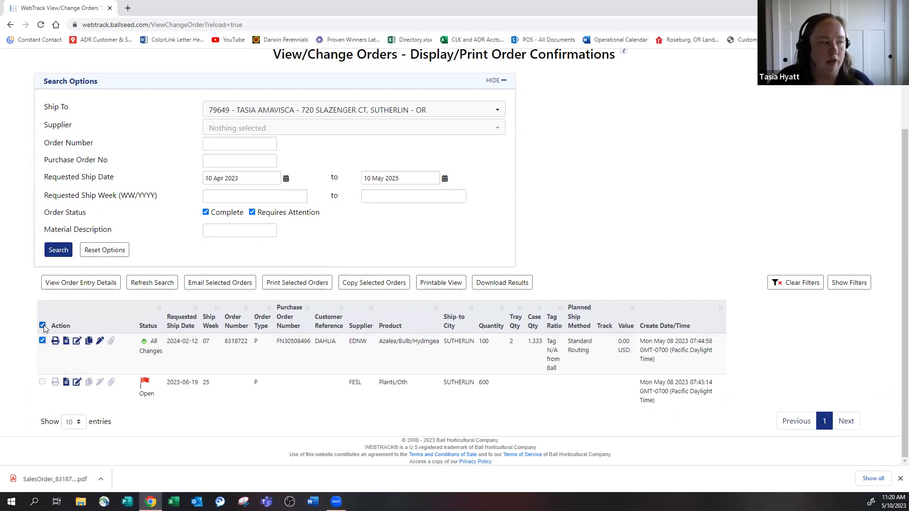
{"action": "left_click", "coordinate": [228, 284]}
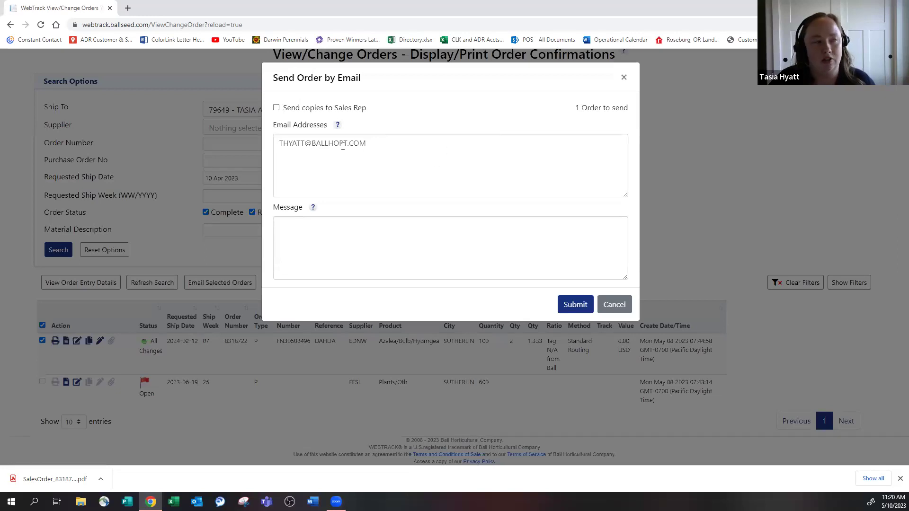
{"action": "left_click", "coordinate": [624, 78]}
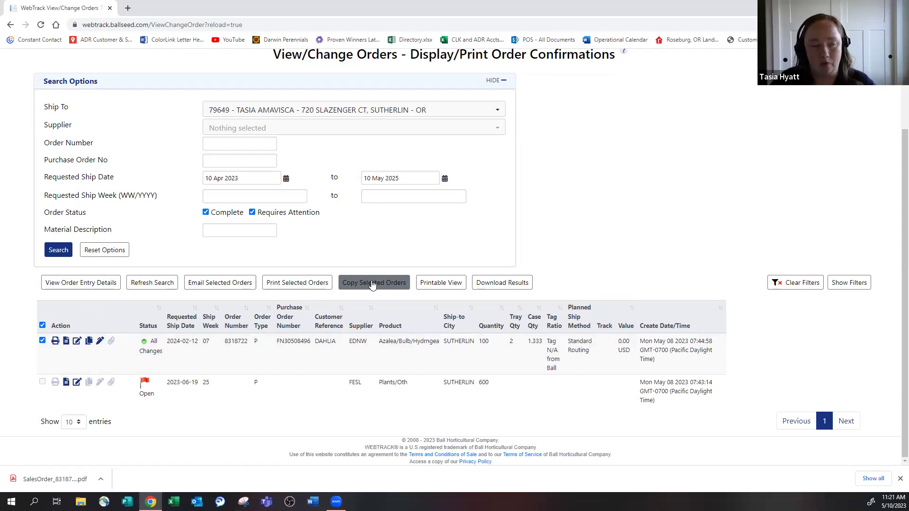
Download the order list as a printable PDF and as a results spreadsheet
{"action": "left_click", "coordinate": [454, 287]}
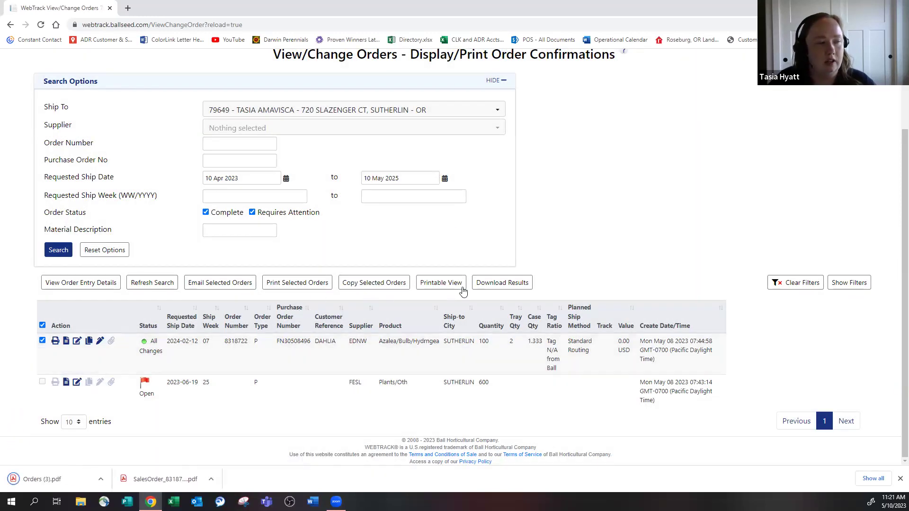
{"action": "left_click", "coordinate": [505, 285]}
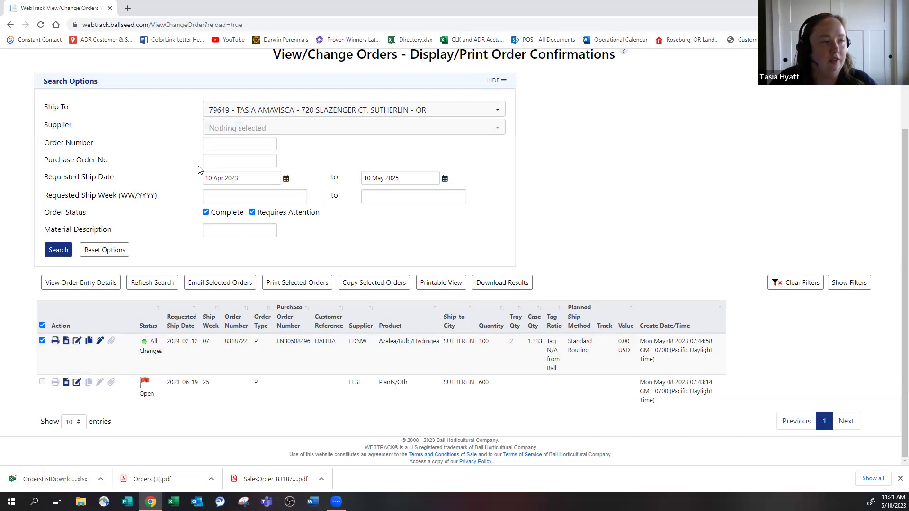
{"action": "scroll", "coordinate": [189, 170], "scroll_direction": "up", "scroll_amount": 1}
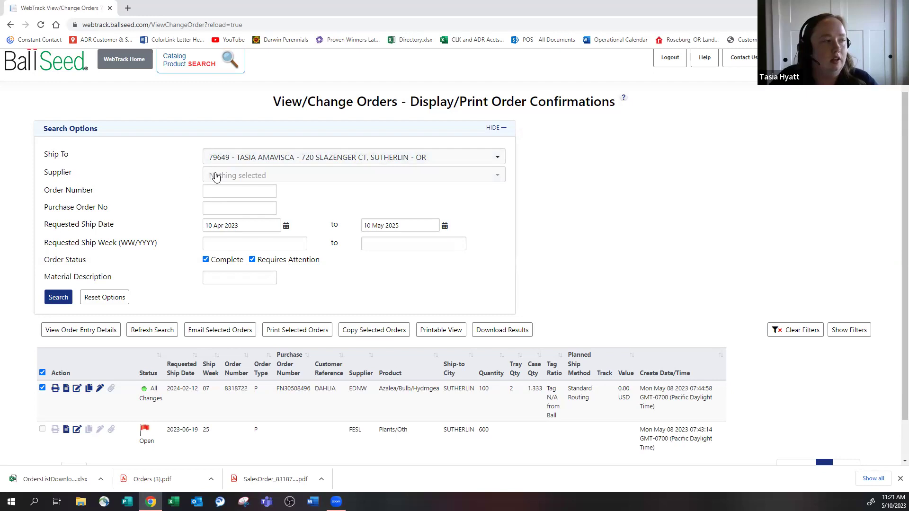
{"action": "left_click", "coordinate": [237, 179]}
{"action": "scroll", "coordinate": [231, 220], "scroll_direction": "down", "scroll_amount": 1}
{"action": "left_click", "coordinate": [198, 177]}
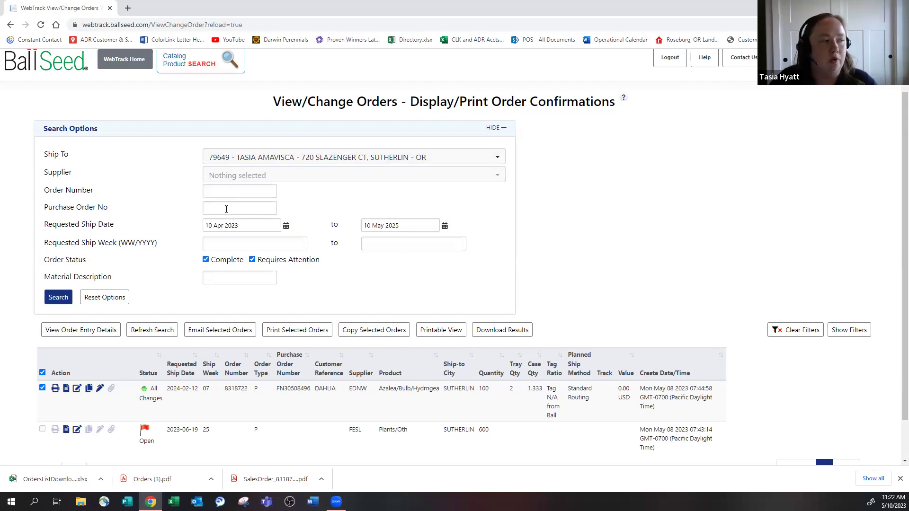
{"action": "scroll", "coordinate": [226, 207], "scroll_direction": "down", "scroll_amount": 1}
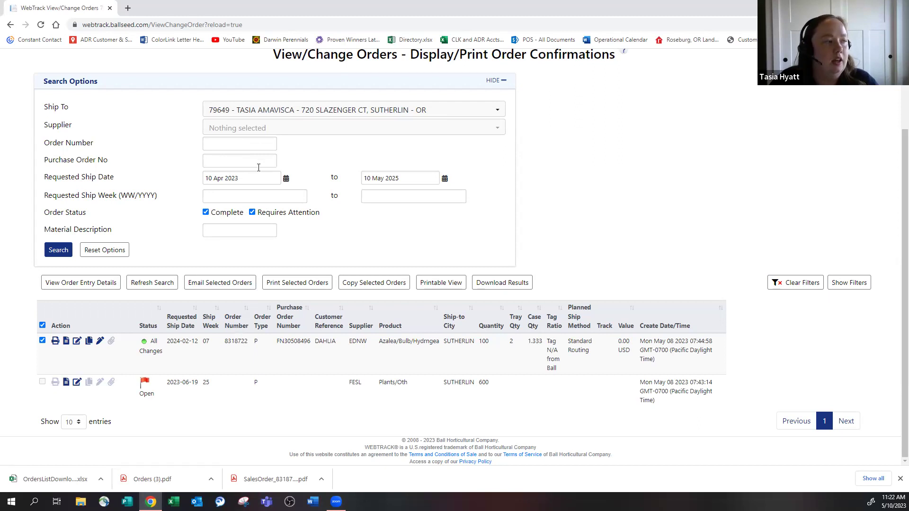
Browse the requested ship date's start calendar back to December 2022 and close it without choosing a date
{"action": "left_click", "coordinate": [287, 180]}
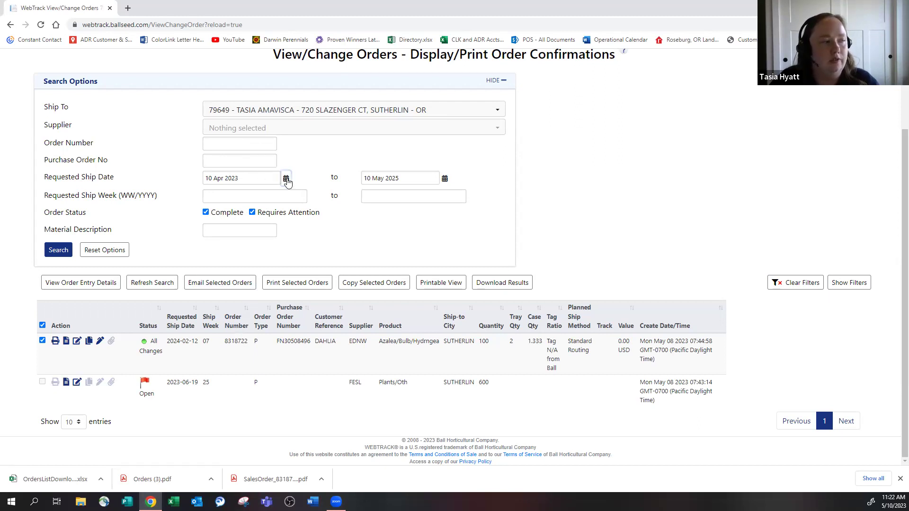
{"action": "left_click", "coordinate": [286, 180]}
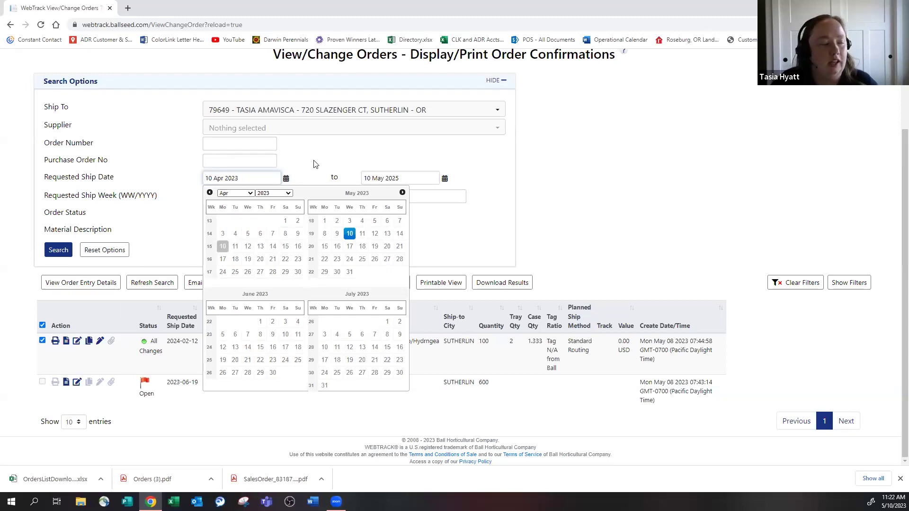
{"action": "left_click", "coordinate": [286, 179]}
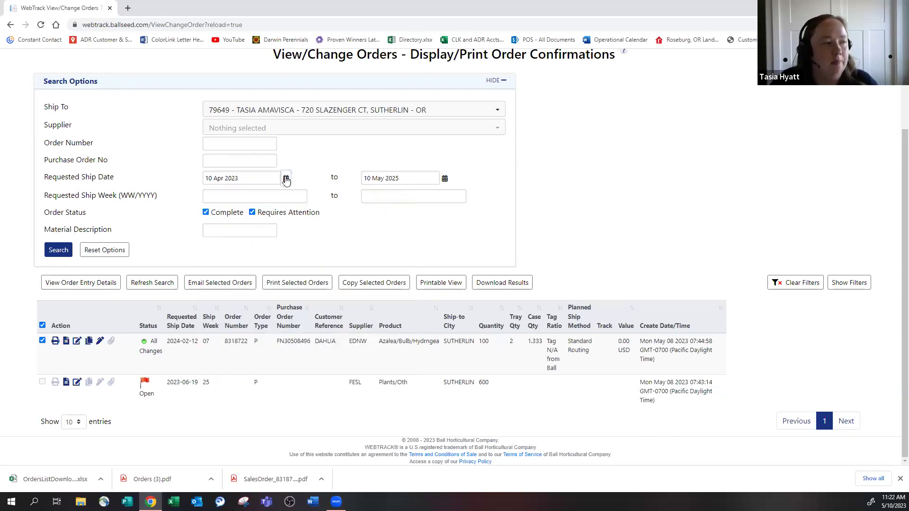
{"action": "left_click", "coordinate": [286, 179]}
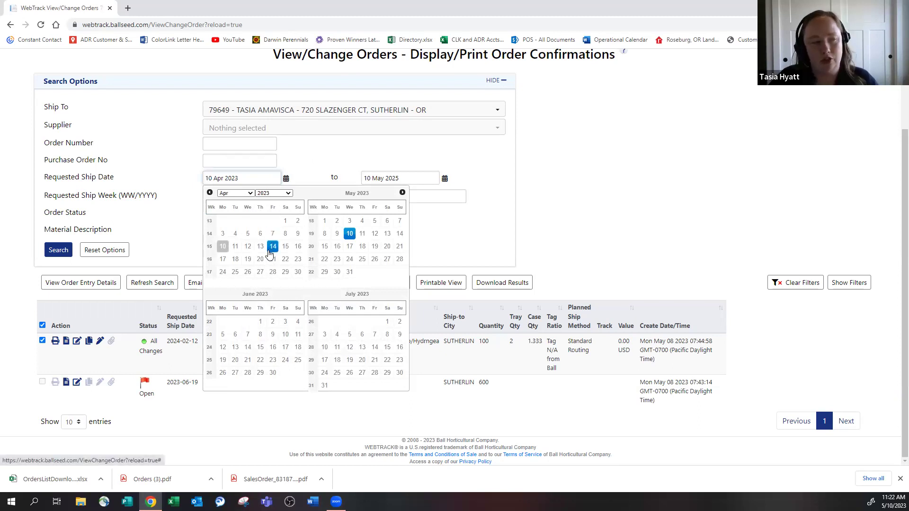
{"action": "left_click", "coordinate": [210, 193]}
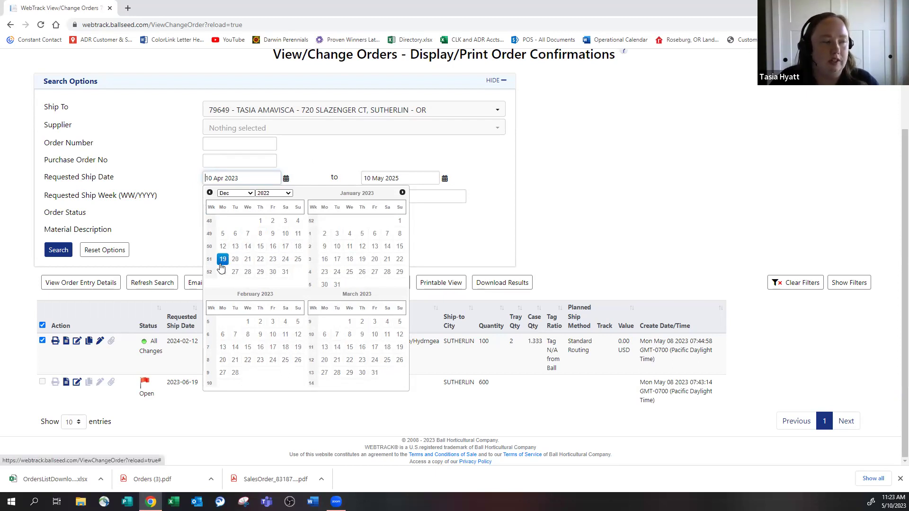
{"action": "left_click", "coordinate": [178, 234]}
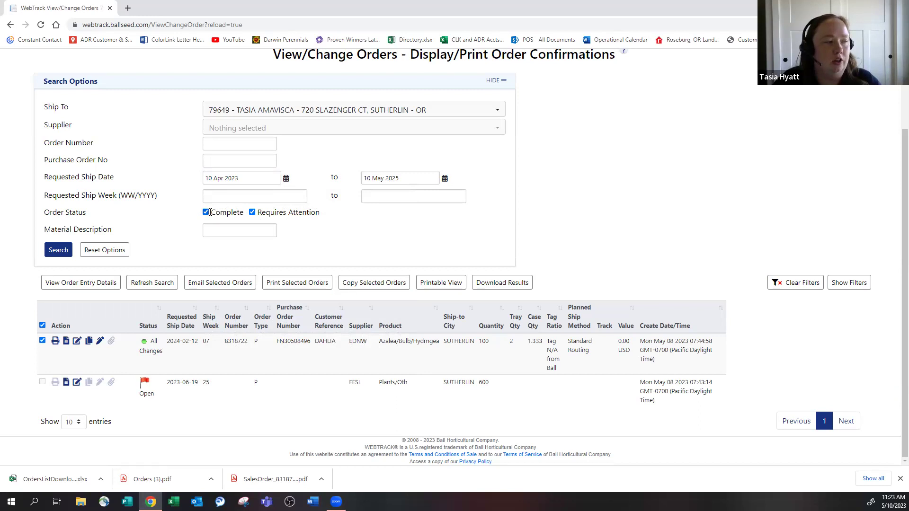
Turn the Complete and Requires Attention order status filters off and back on, one at a time
{"action": "left_click", "coordinate": [228, 213]}
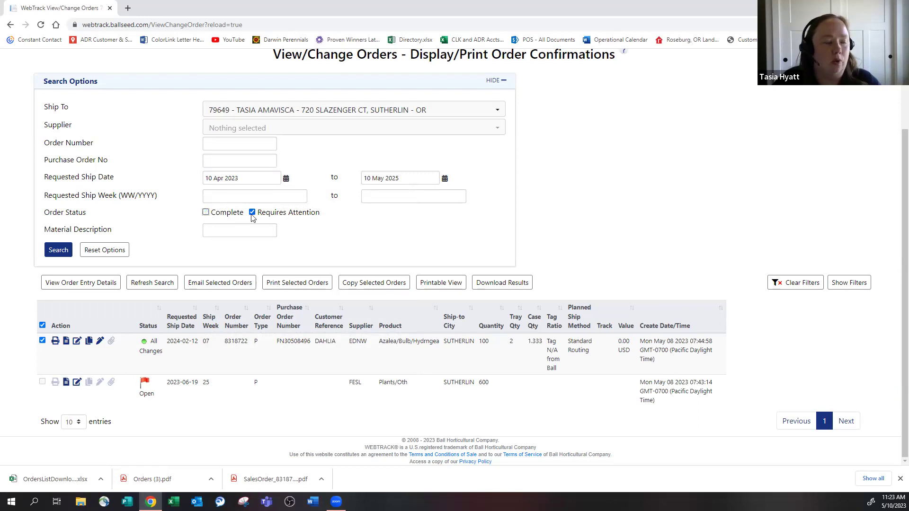
{"action": "left_click", "coordinate": [206, 213]}
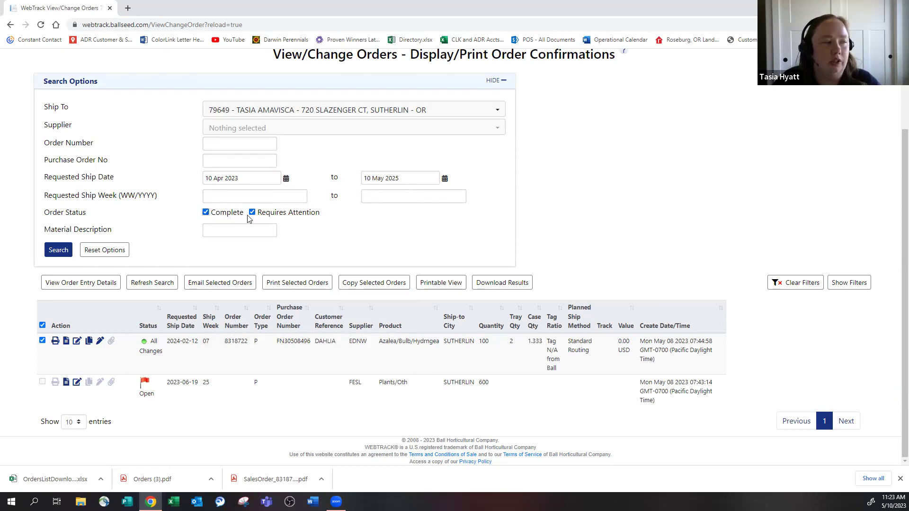
{"action": "left_click", "coordinate": [252, 214]}
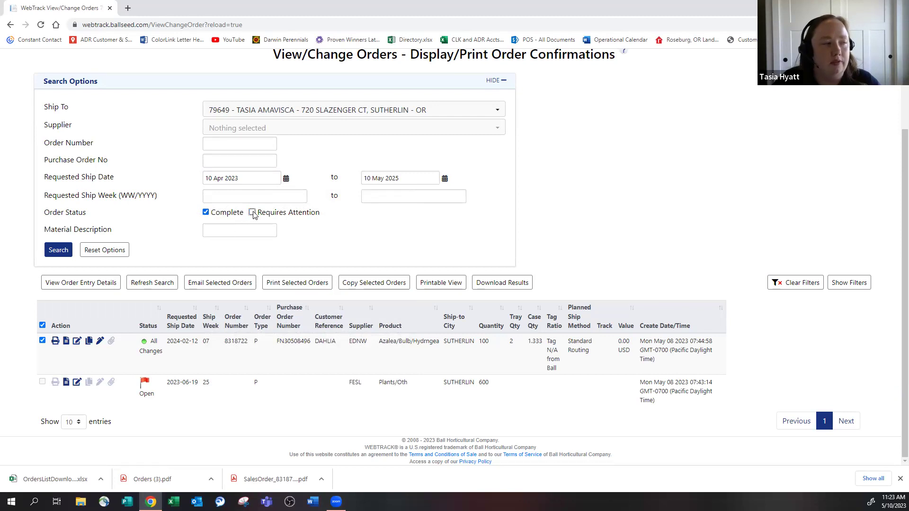
{"action": "left_click", "coordinate": [253, 212]}
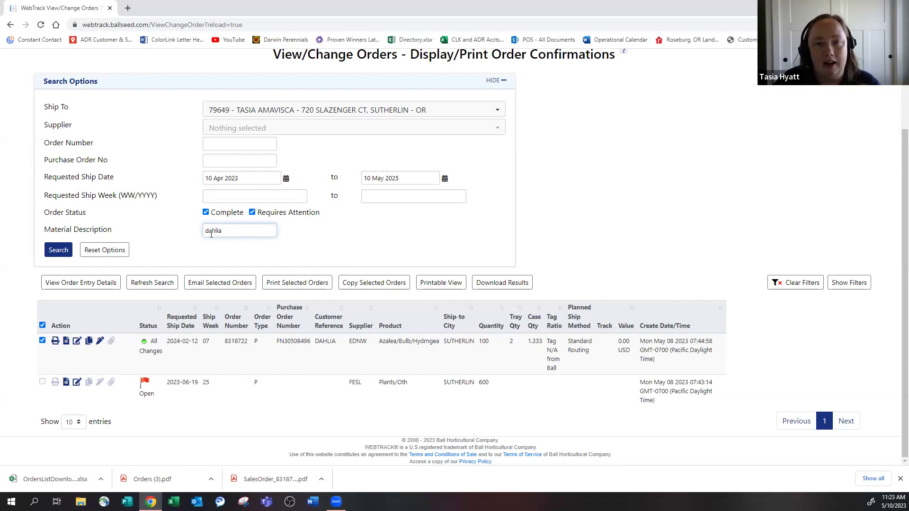
Search the orders for the material description dahlia, and clear the description and refresh the search
{"action": "left_click", "coordinate": [63, 254]}
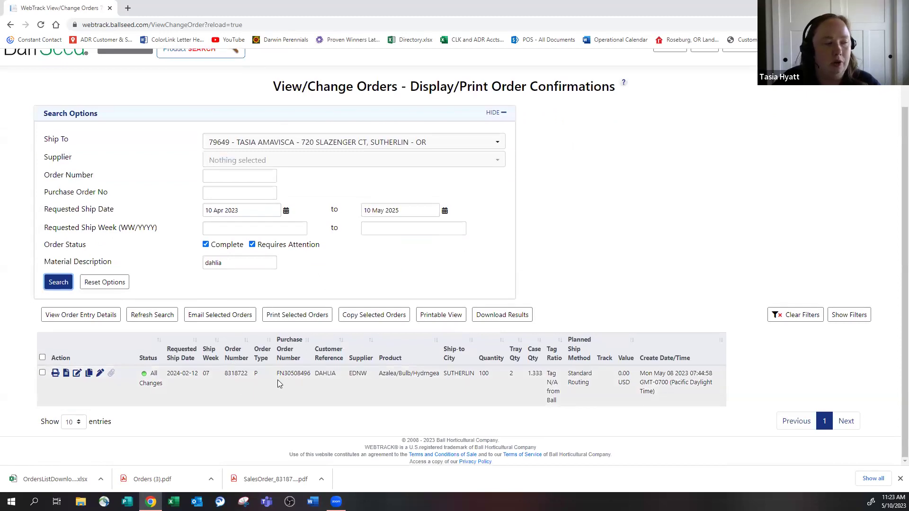
{"action": "double_click", "coordinate": [240, 264]}
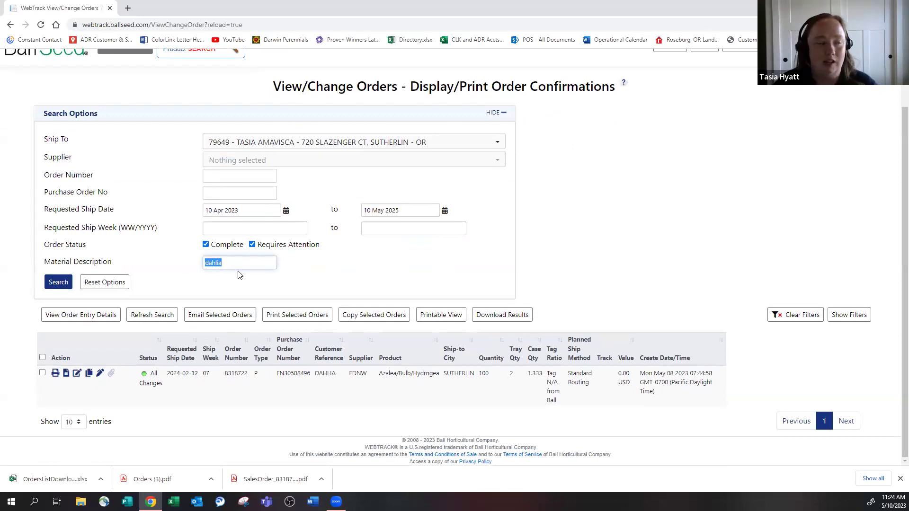
{"action": "key", "text": "BackSpace"}
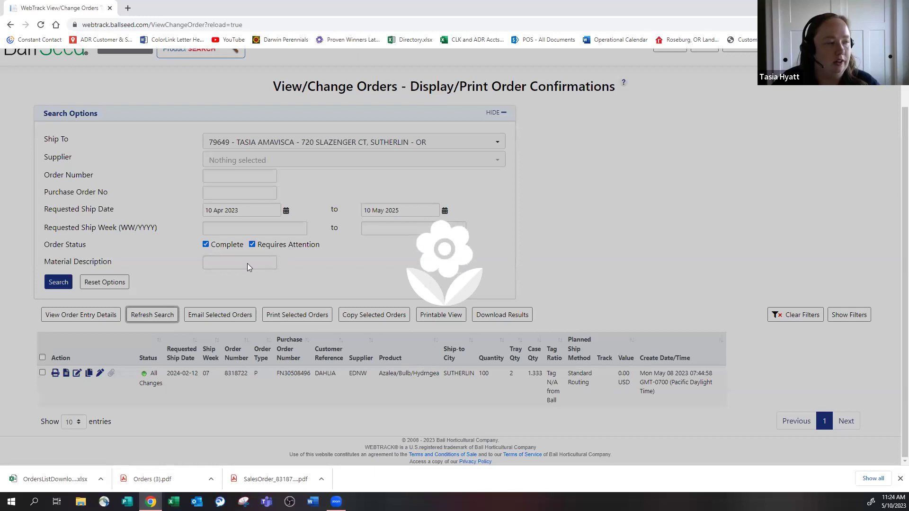
{"action": "scroll", "coordinate": [259, 283], "scroll_direction": "down", "scroll_amount": 2}
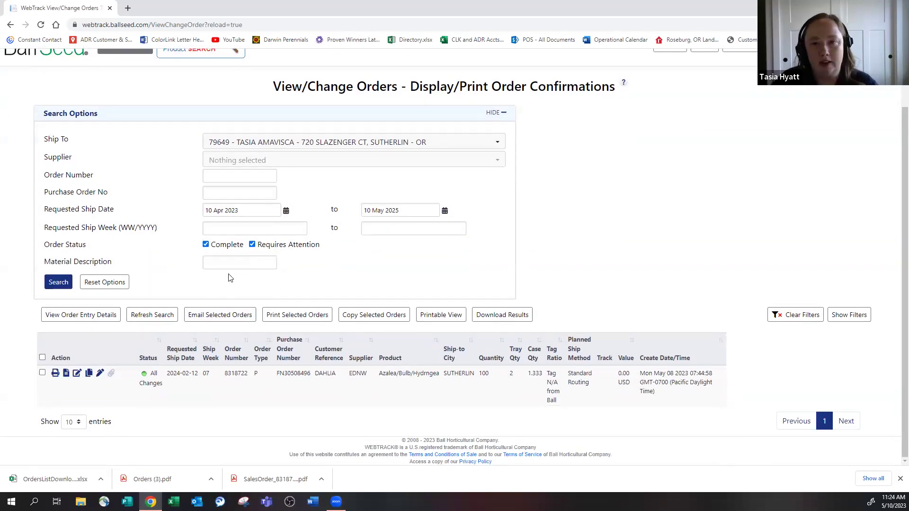
View the dahlia order in its read-only cart and in its editable cart, returning to the order list without changes
{"action": "left_click", "coordinate": [67, 374]}
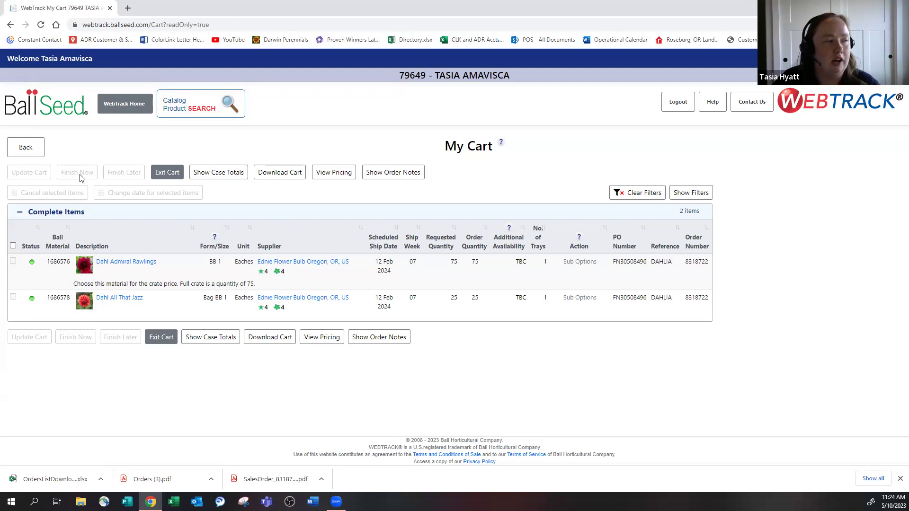
{"action": "left_click", "coordinate": [25, 149]}
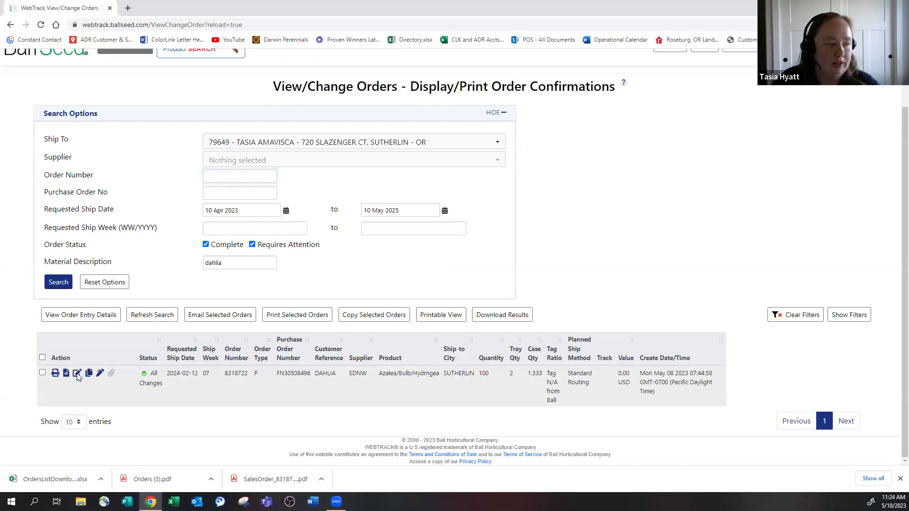
{"action": "left_click", "coordinate": [65, 374]}
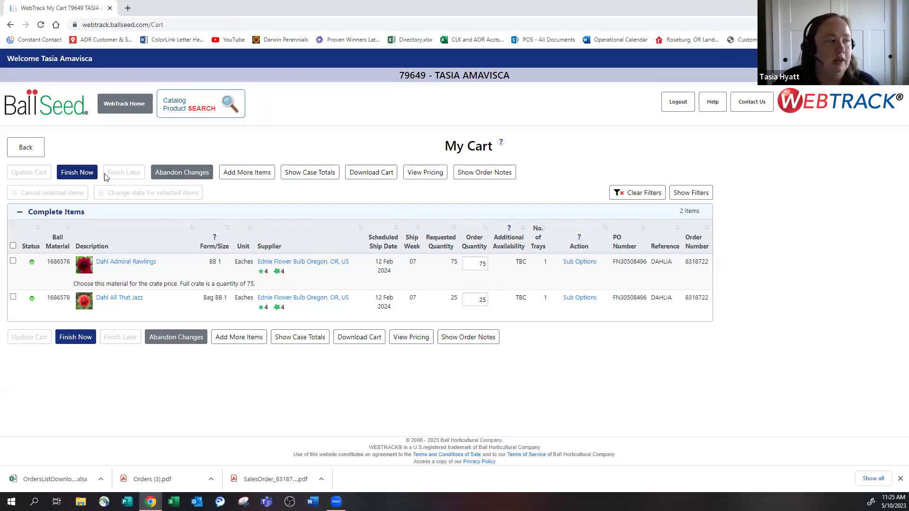
{"action": "left_click", "coordinate": [29, 148]}
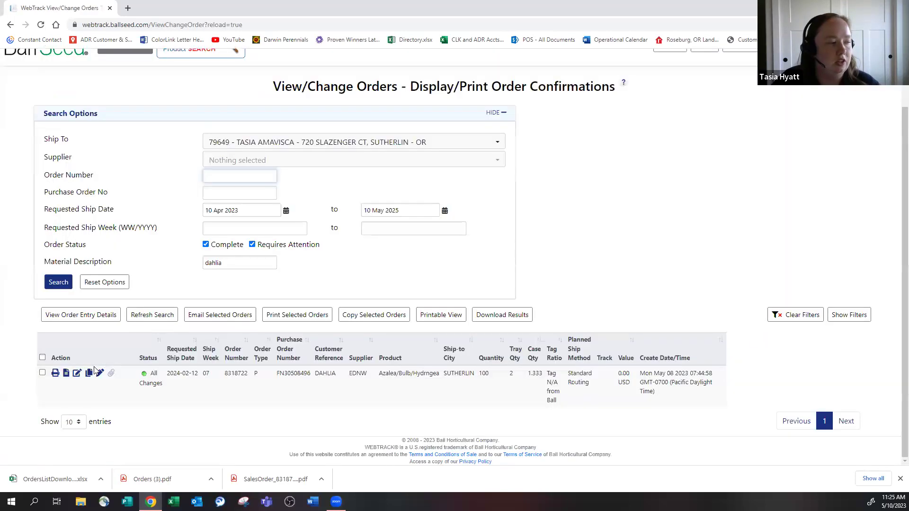
Open the Copy Order form for the dahlia order and return to the order list without copying it
{"action": "left_click", "coordinate": [89, 374]}
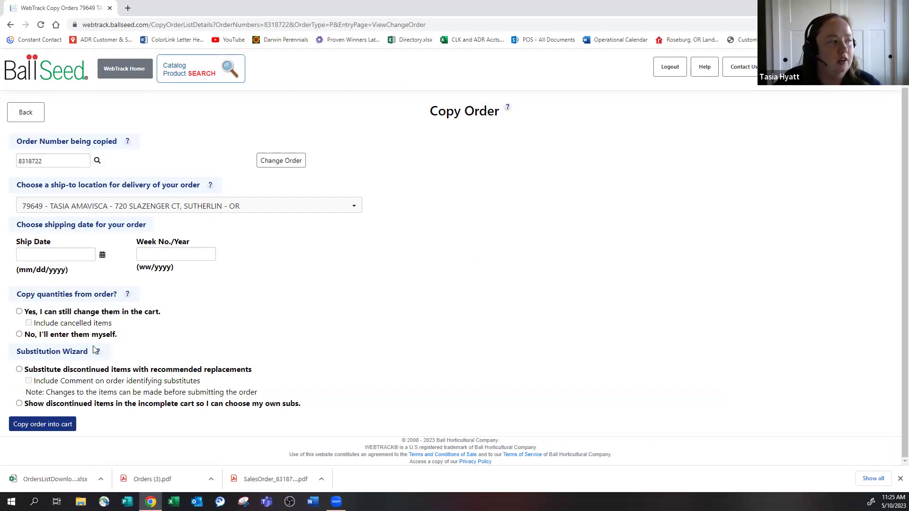
{"action": "left_click", "coordinate": [22, 114]}
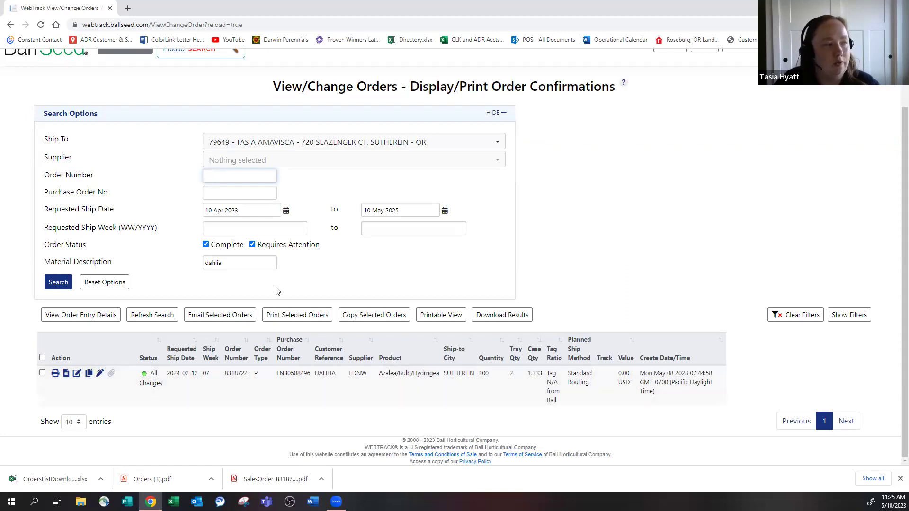
{"action": "scroll", "coordinate": [281, 292], "scroll_direction": "up", "scroll_amount": 1}
{"action": "scroll", "coordinate": [281, 292], "scroll_direction": "down", "scroll_amount": 1}
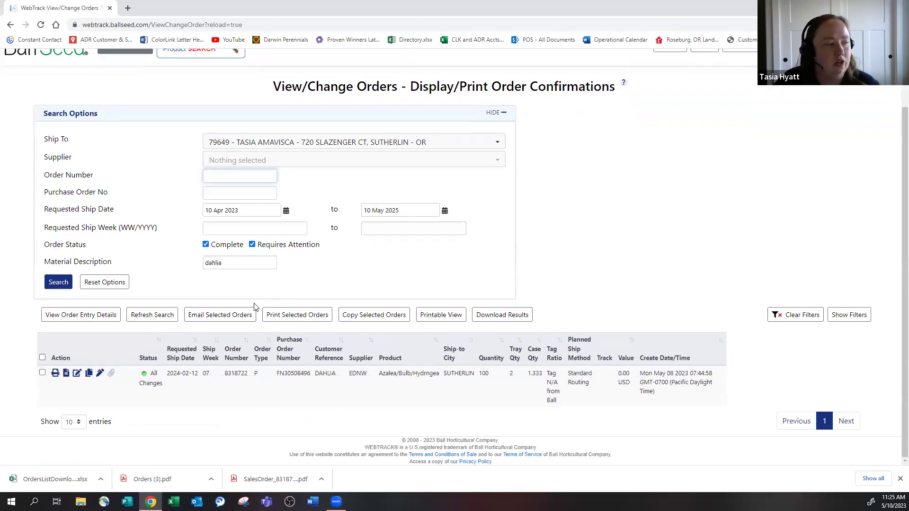